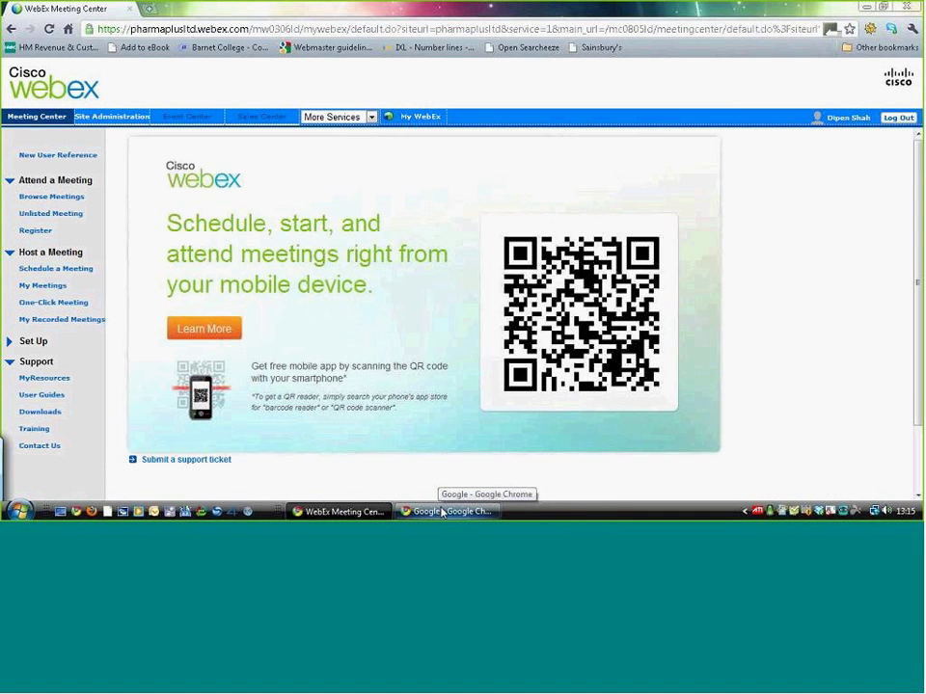
# - Bring Chrome forward and open the GPhC CPD Online home page from the CPD bookmarks folder
pyautogui.click(439, 512)
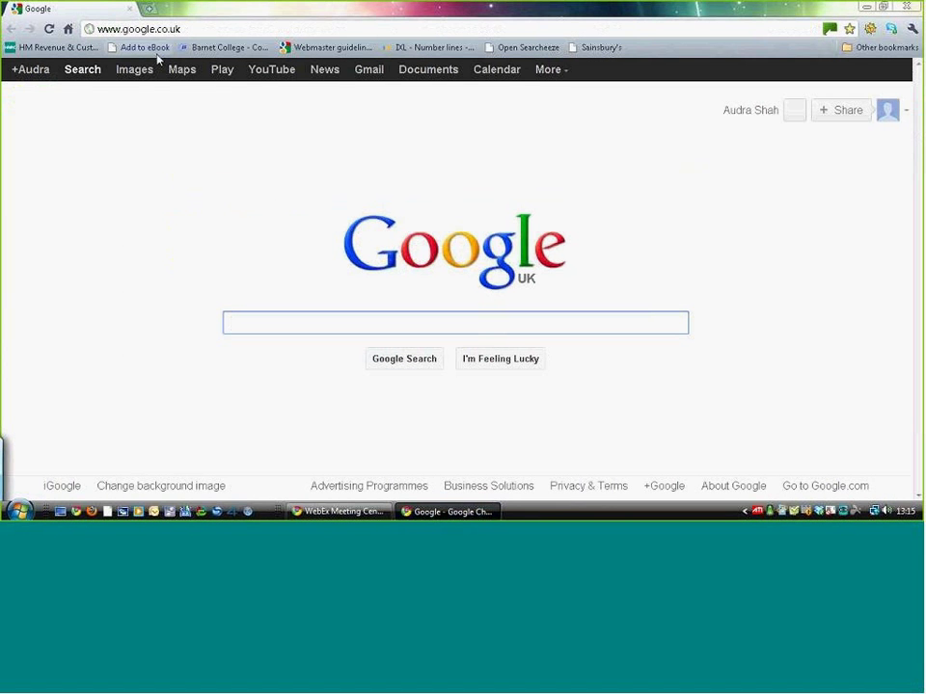
pyautogui.click(891, 49)
pyautogui.moveTo(719, 125)
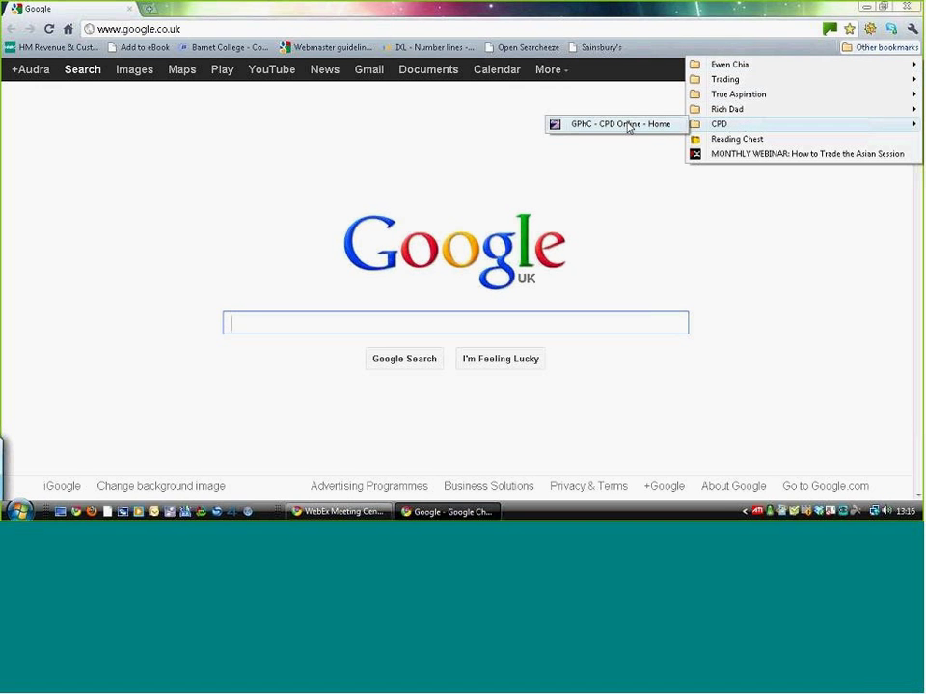
pyautogui.click(625, 125)
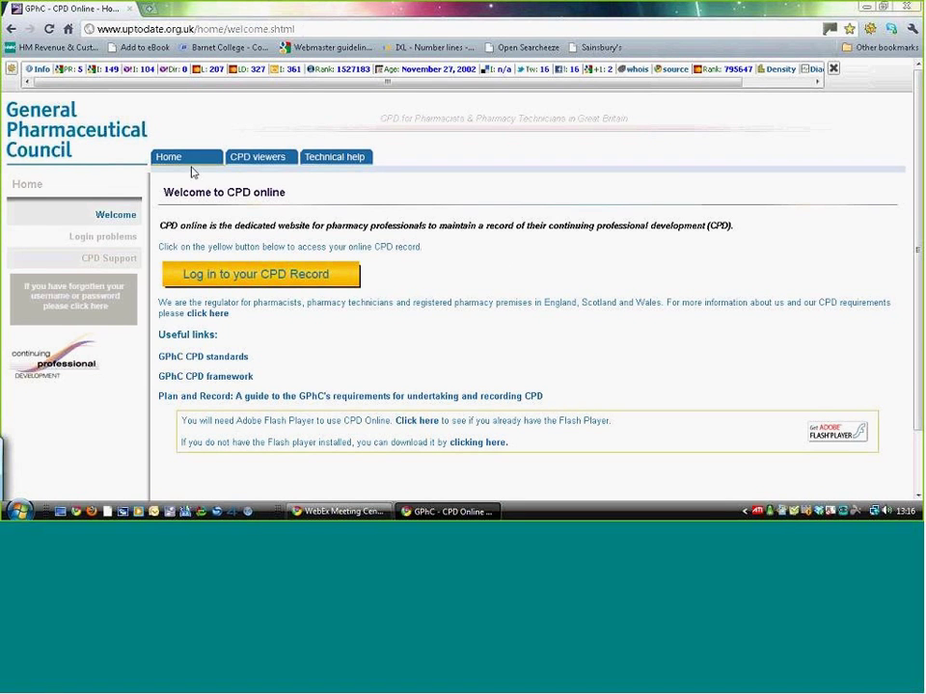
# - Highlight and then deselect the regulator paragraph and the Plan and Record guide line
pyautogui.moveTo(521, 303); pyautogui.dragTo(631, 303)
pyautogui.click(412, 327)
pyautogui.moveTo(549, 396); pyautogui.dragTo(412, 377)
pyautogui.click(412, 377)
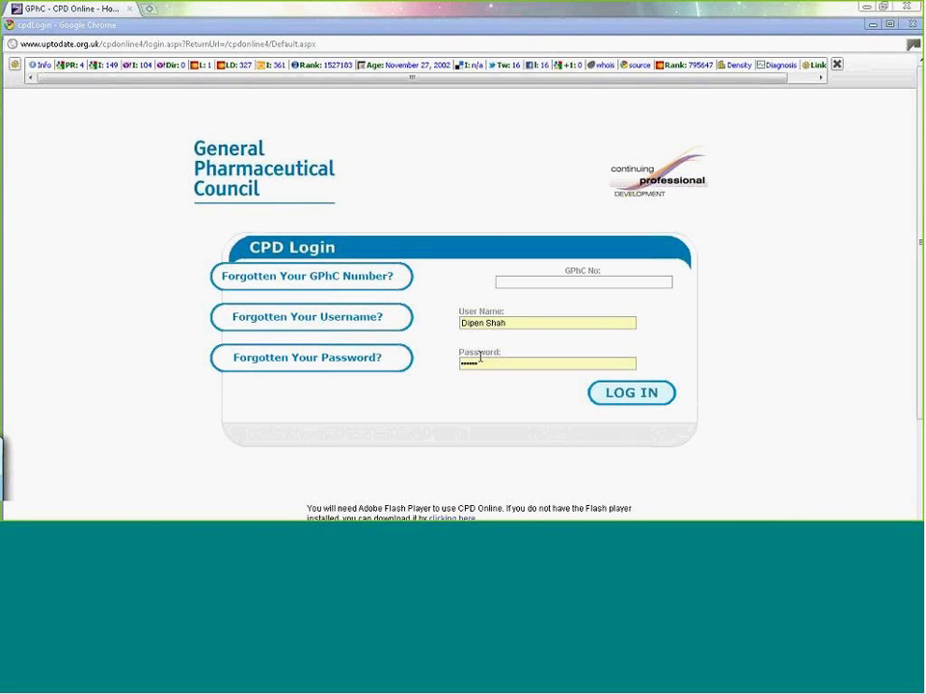
# - Fill in the GPhC number starting '204' from autocomplete and log in
pyautogui.click(558, 281)
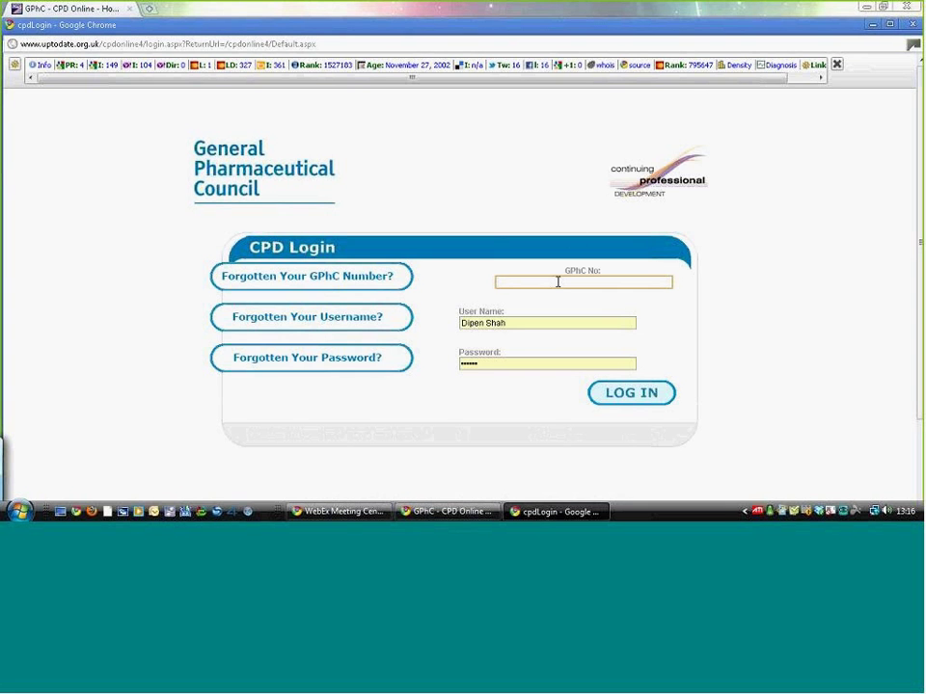
pyautogui.write('204')
pyautogui.press('Down')
pyautogui.press('Return')
pyautogui.click(632, 393)
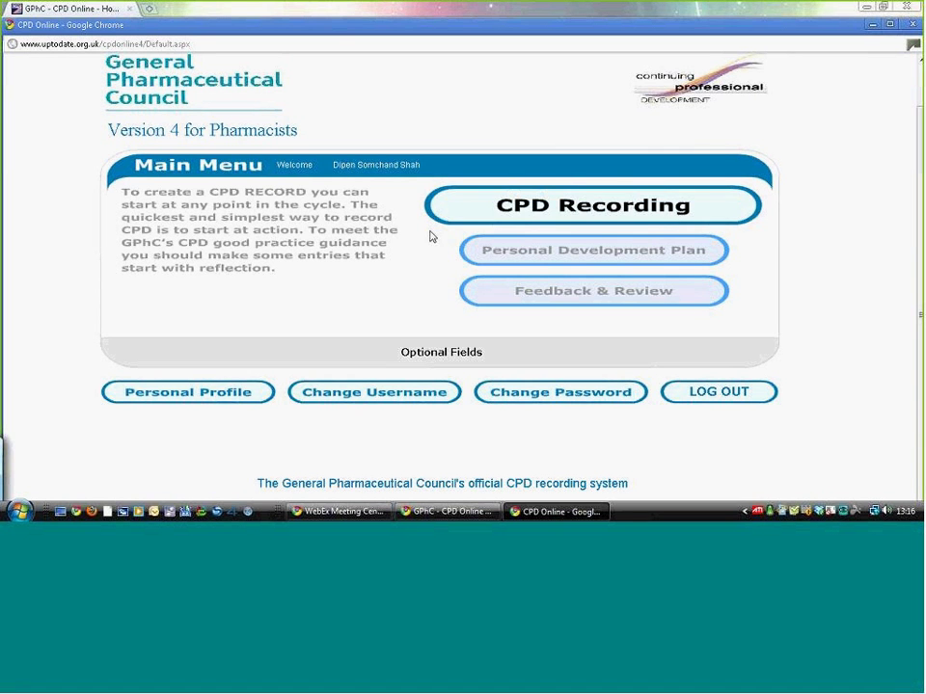
# - Open CPD Recording from the Main Menu, showing folders and the 12. Signposting entry
pyautogui.click(611, 210)
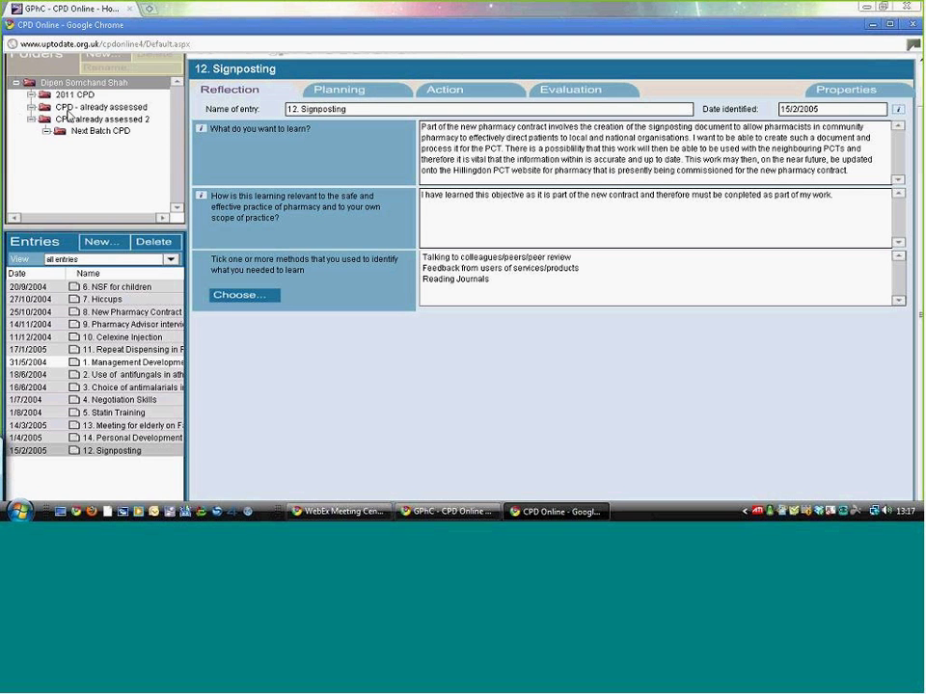
# - Select the CPD already assessed 2 folder and open its EPACT analysis entry's reflection answers
pyautogui.click(72, 107)
pyautogui.click(79, 118)
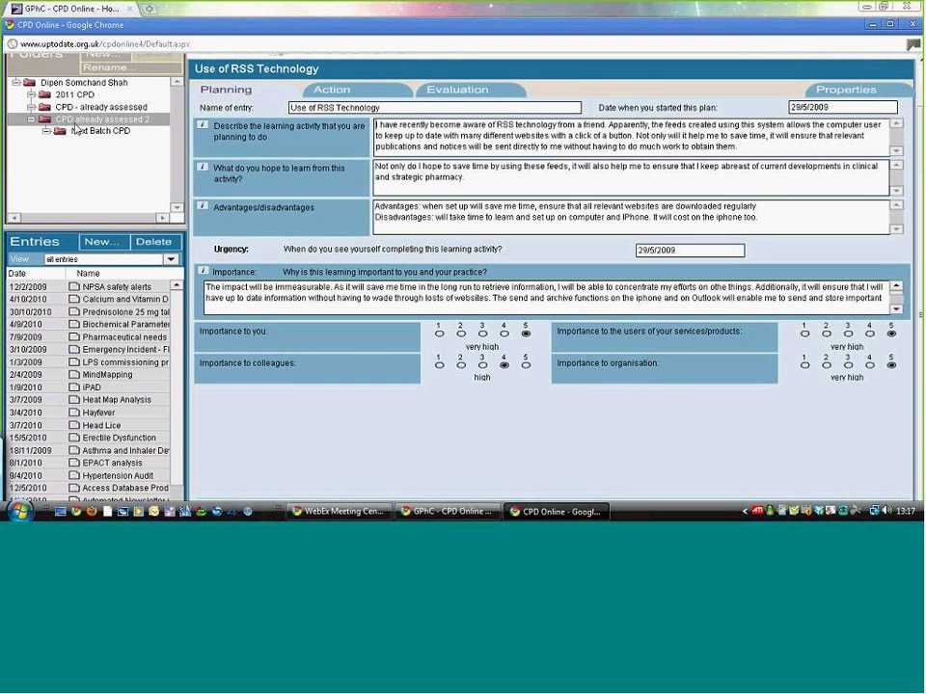
pyautogui.scroll(-1, 142, 295)
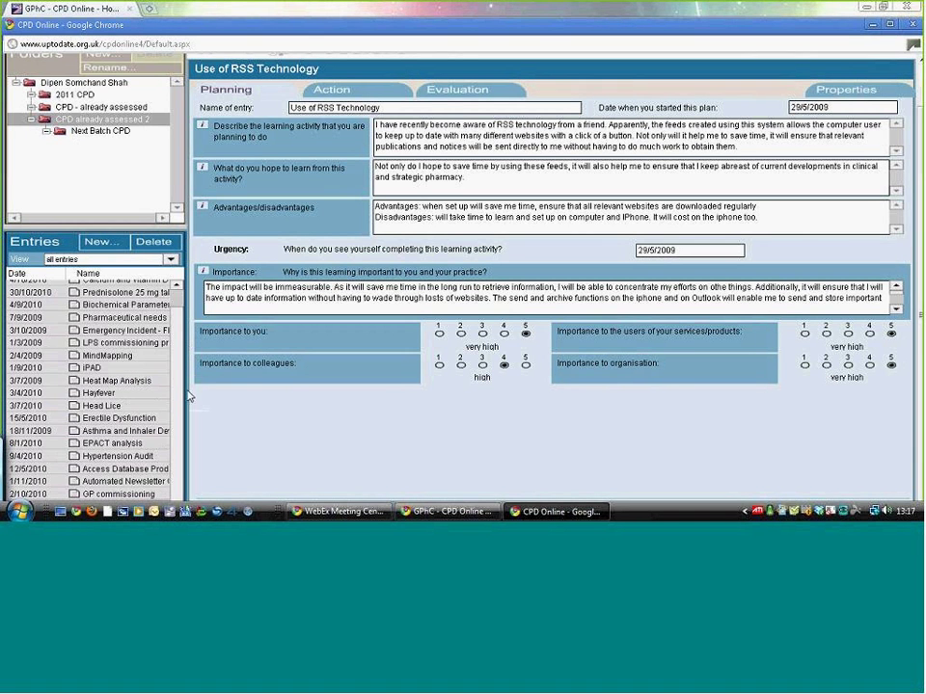
pyautogui.click(97, 443)
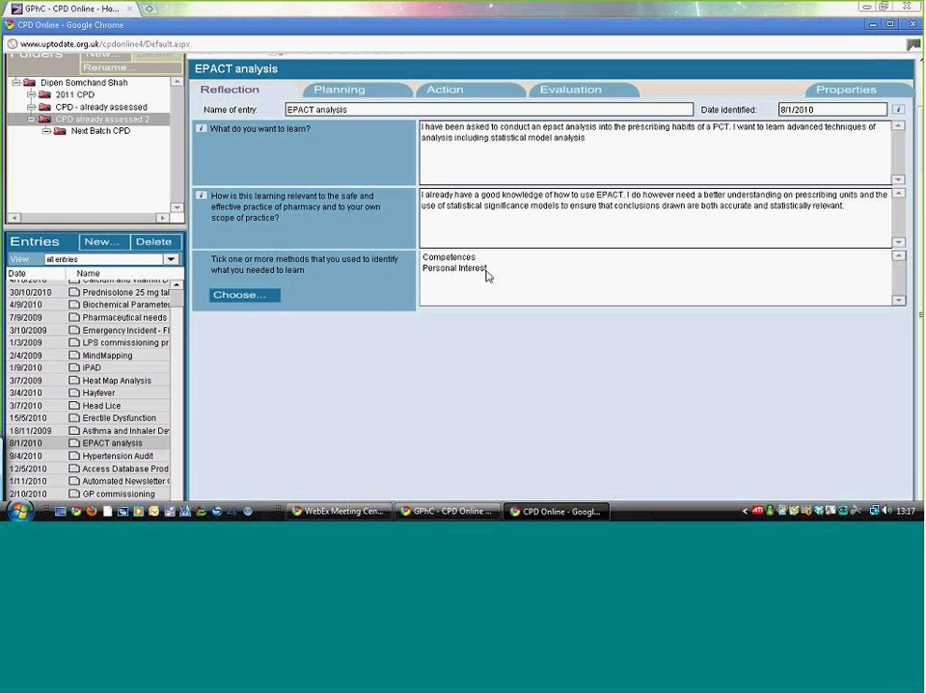
pyautogui.click(332, 91)
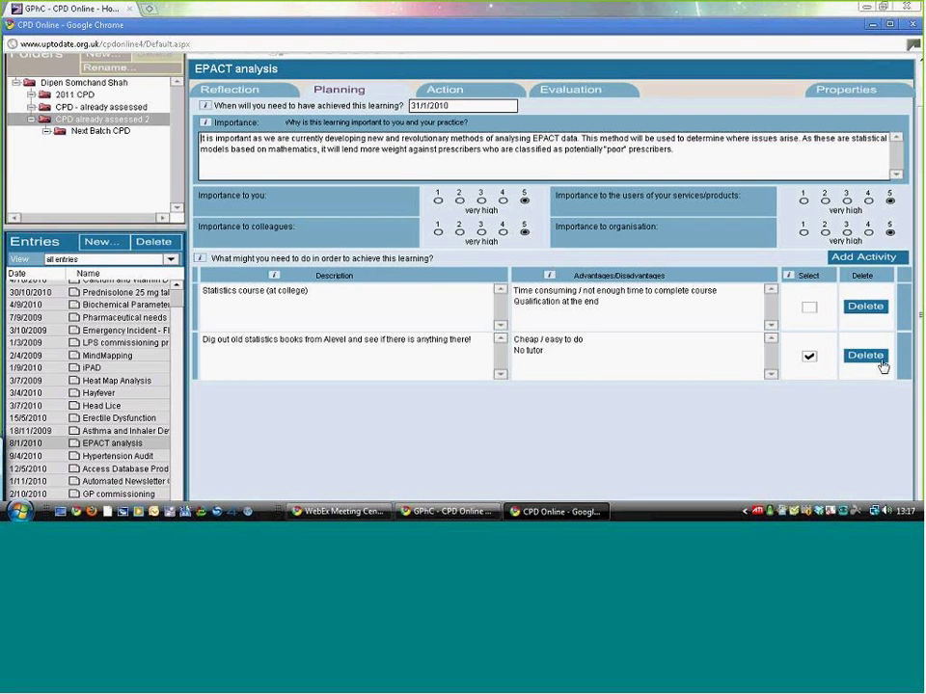
pyautogui.click(465, 90)
pyautogui.click(565, 90)
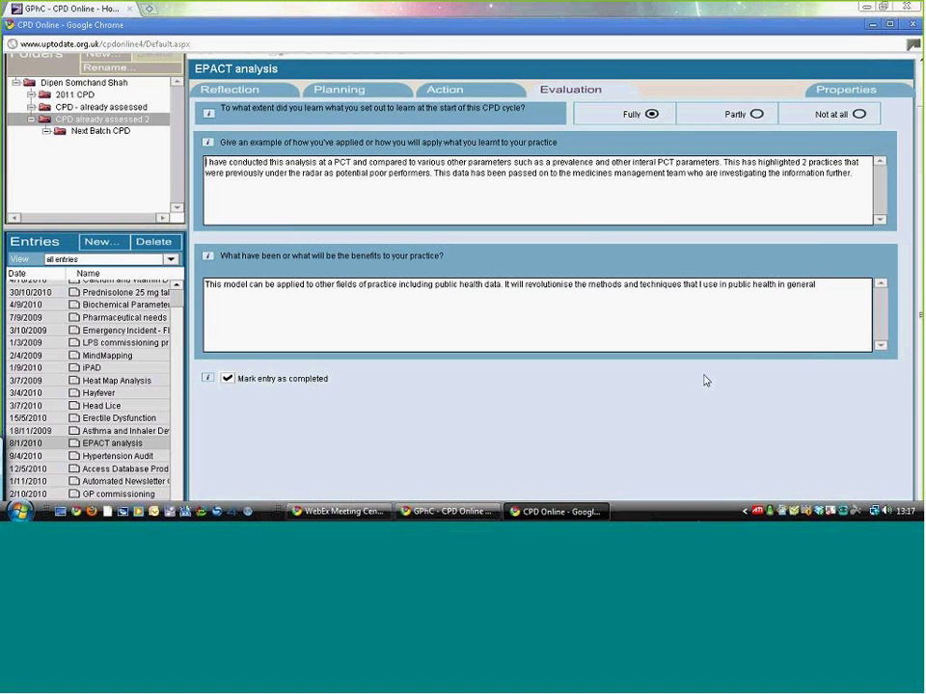
pyautogui.click(227, 89)
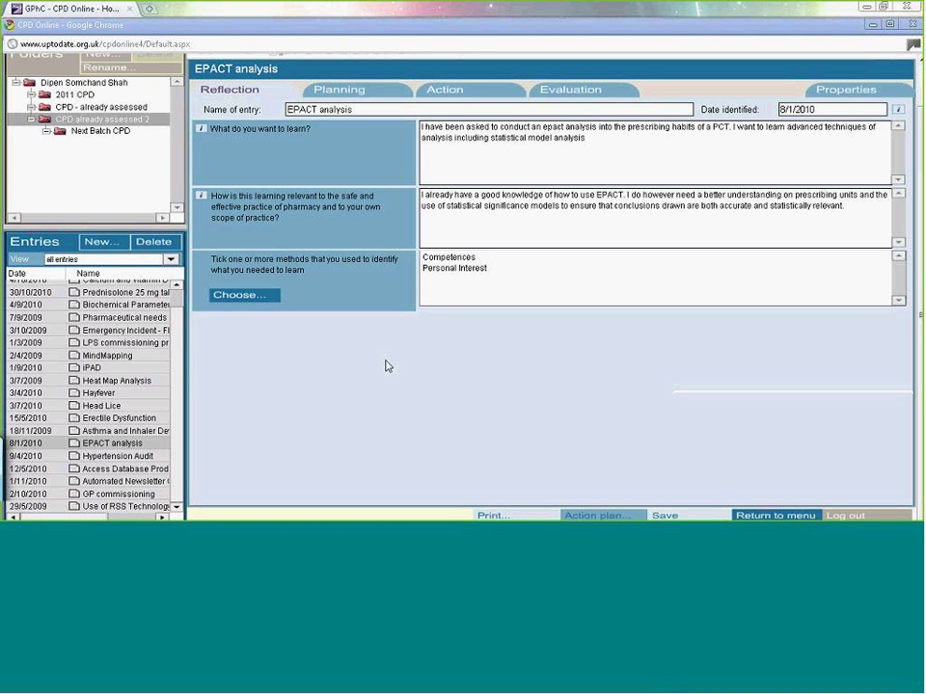
# - View the iPAD, Hypertension Audit, Access Database, GP commissioning and Biochemical Parameters entries
pyautogui.click(91, 372)
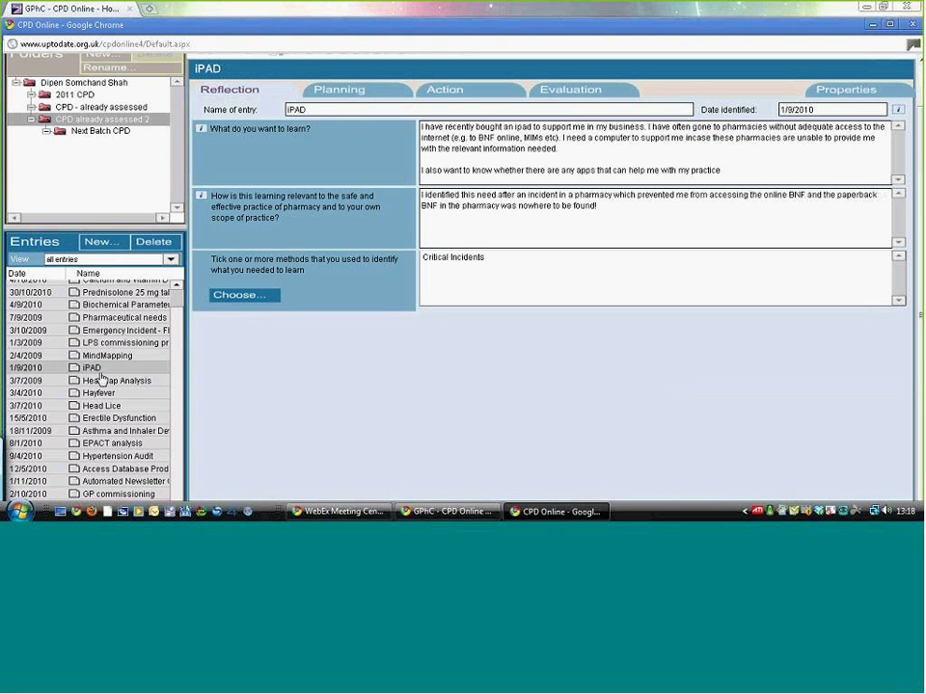
pyautogui.click(108, 455)
pyautogui.click(98, 471)
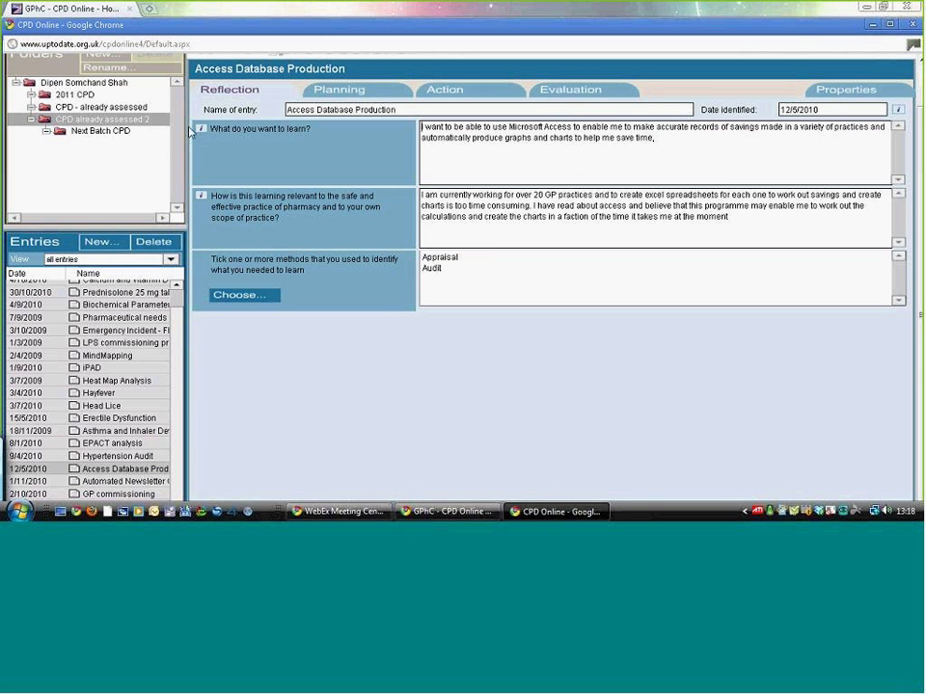
pyautogui.click(116, 494)
pyautogui.click(91, 304)
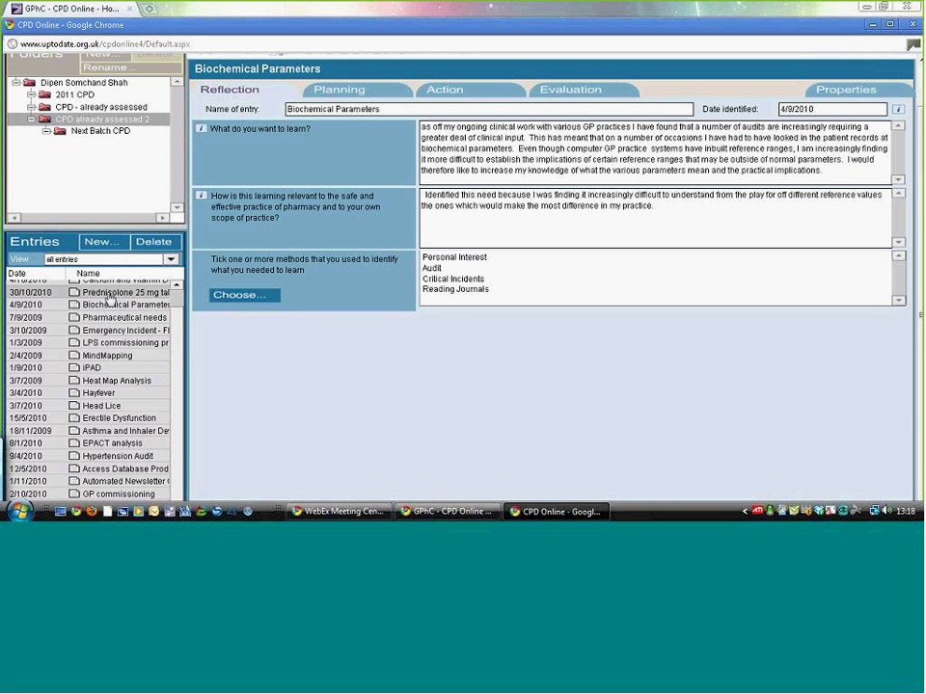
# - Open the Prednisolone 25 mg tabs entry and keep the list showing all entries
pyautogui.click(115, 291)
pyautogui.scroll(1, 144, 319)
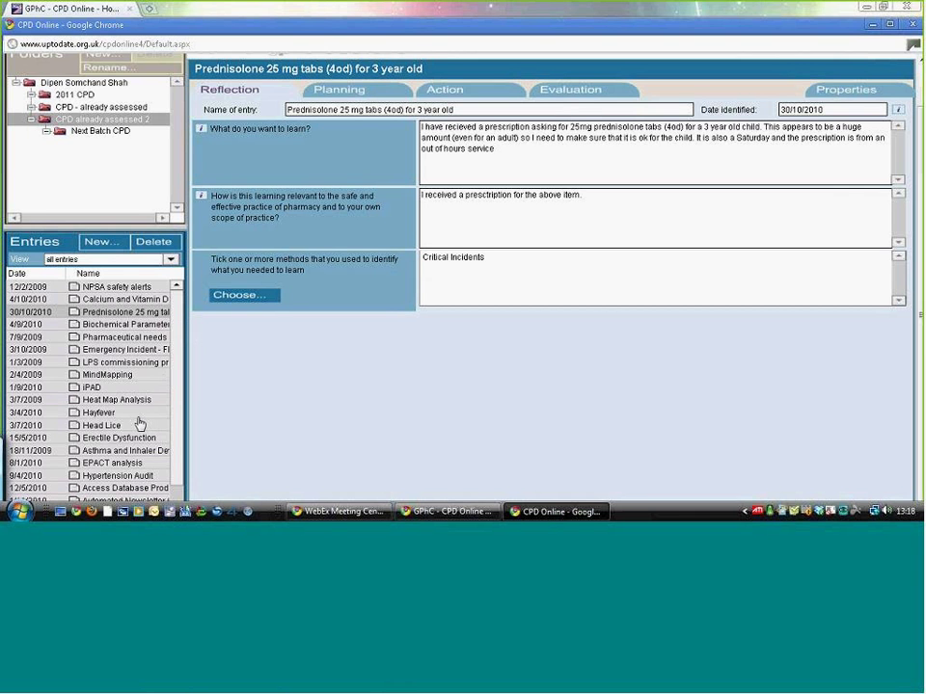
pyautogui.click(66, 258)
pyautogui.click(100, 265)
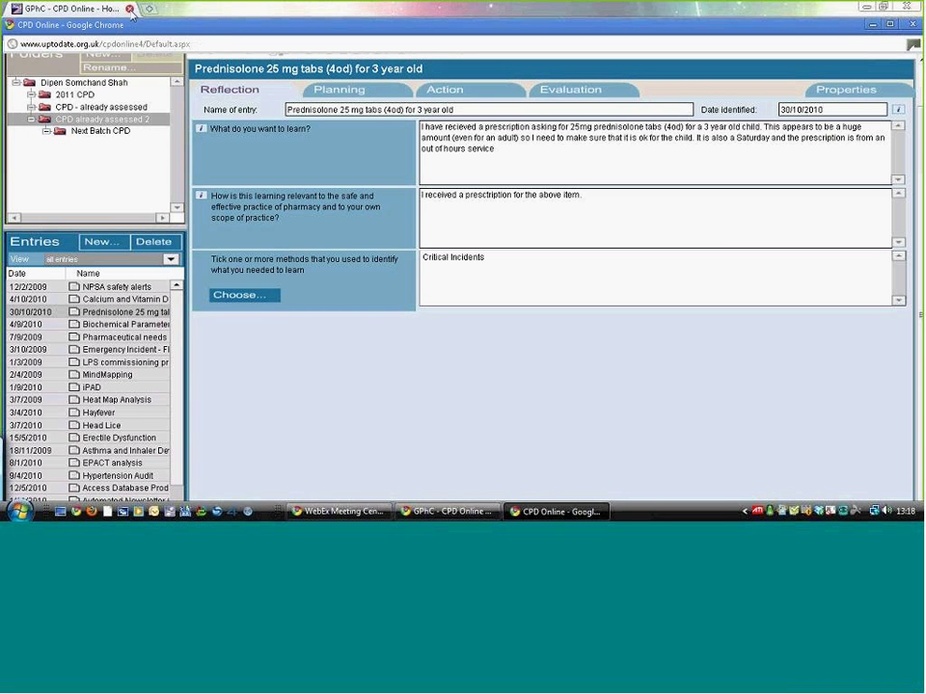
# - Close the GPhC and WebEx tabs and the CPD Online window, returning to Google UK
pyautogui.click(131, 9)
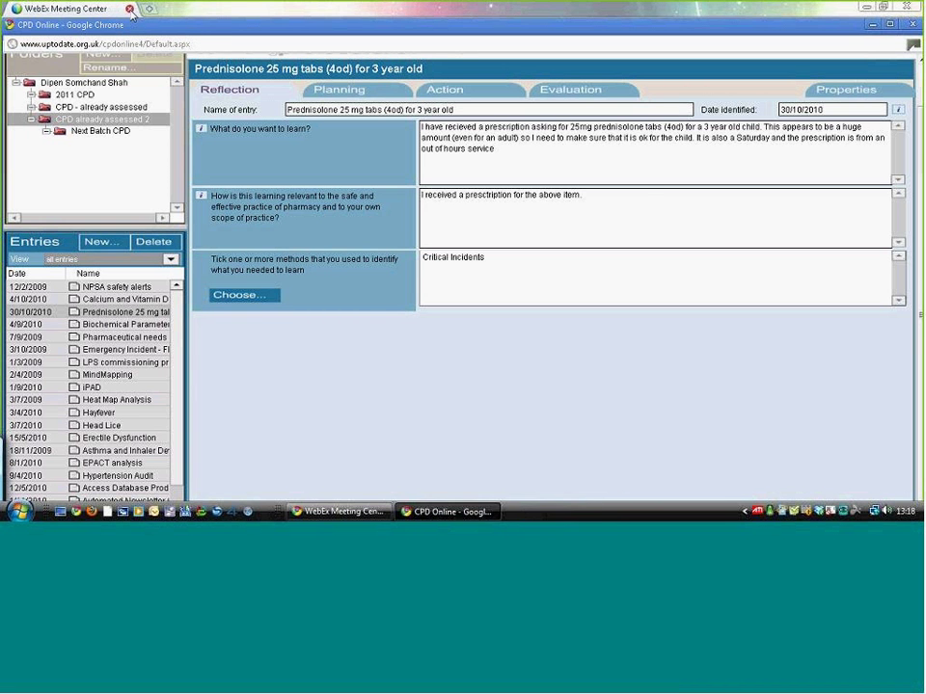
pyautogui.click(131, 8)
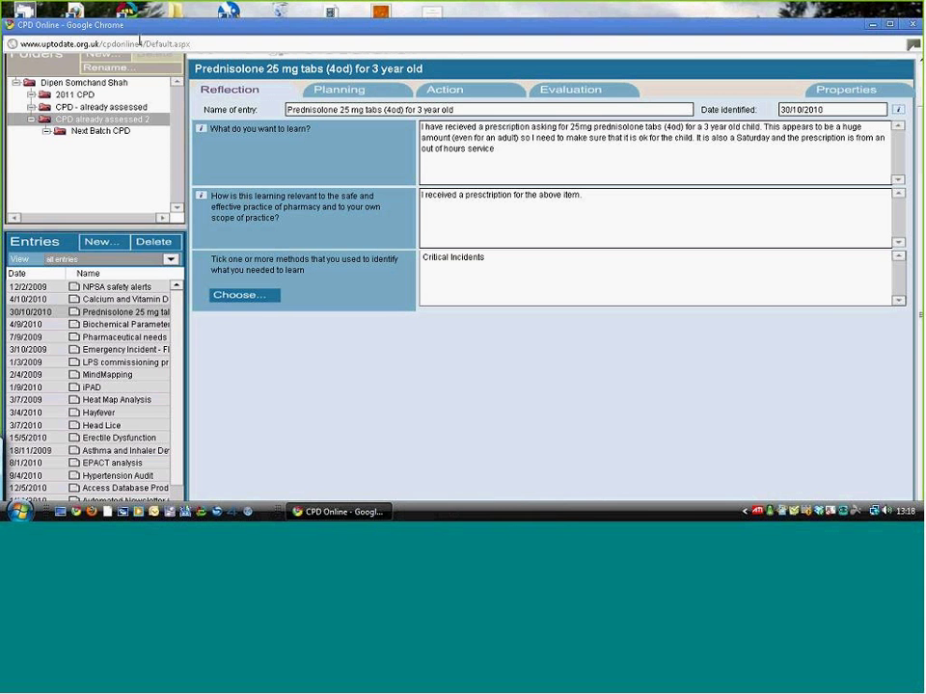
pyautogui.doubleClick(692, 29)
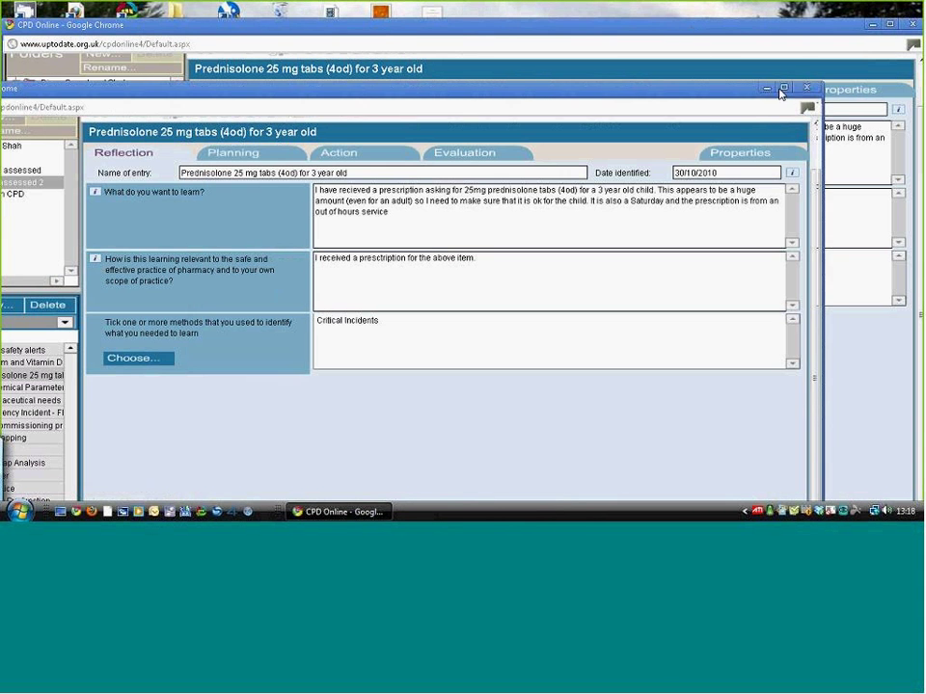
pyautogui.click(807, 89)
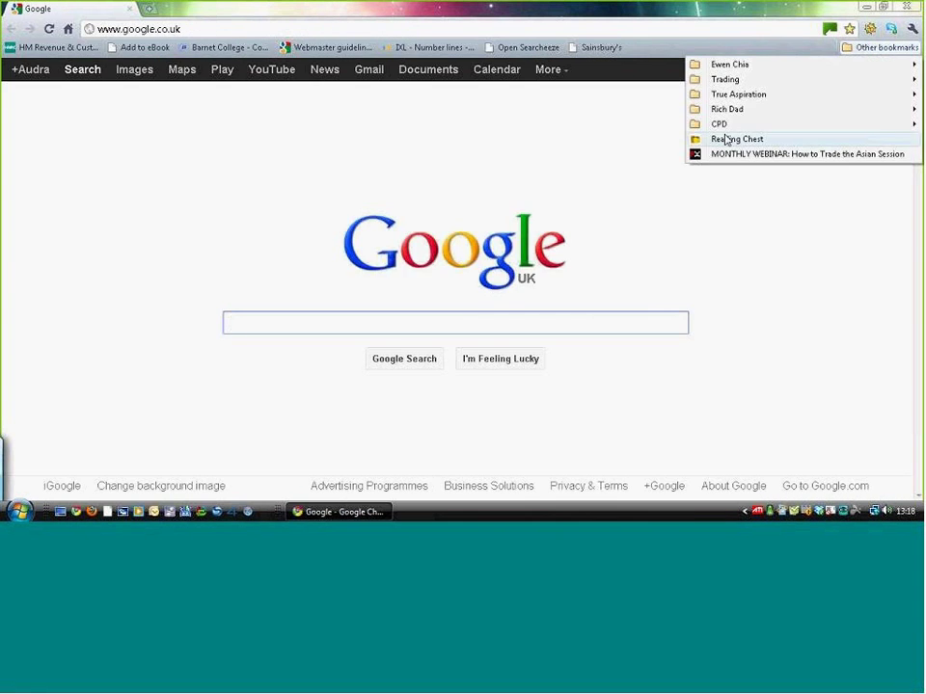
# - Reopen CPD Online from its bookmark and fill in the saved GPhC number
pyautogui.click(559, 124)
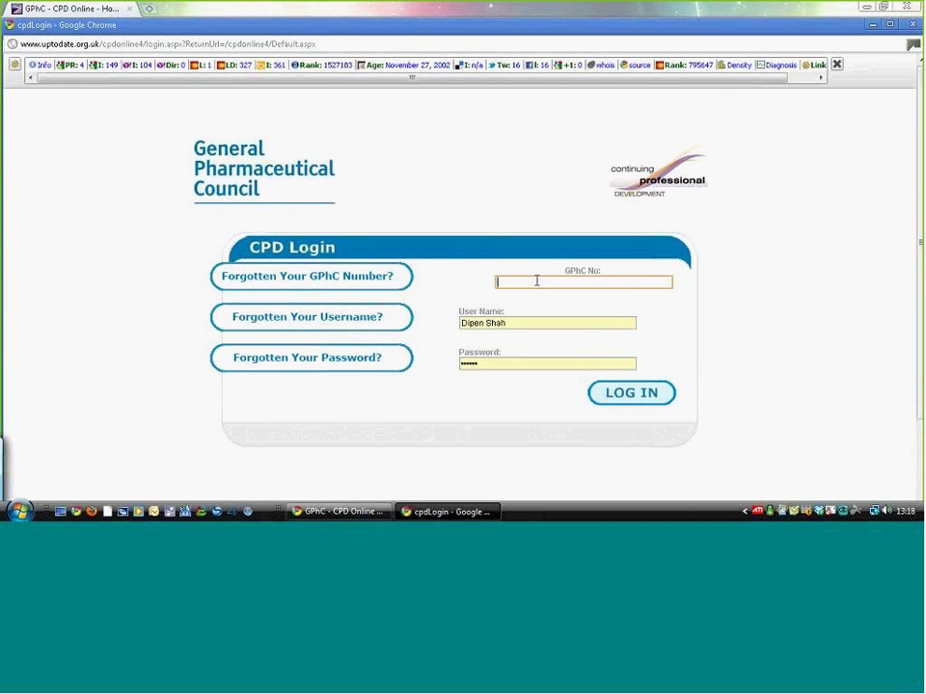
pyautogui.write('20')
pyautogui.click(522, 293)
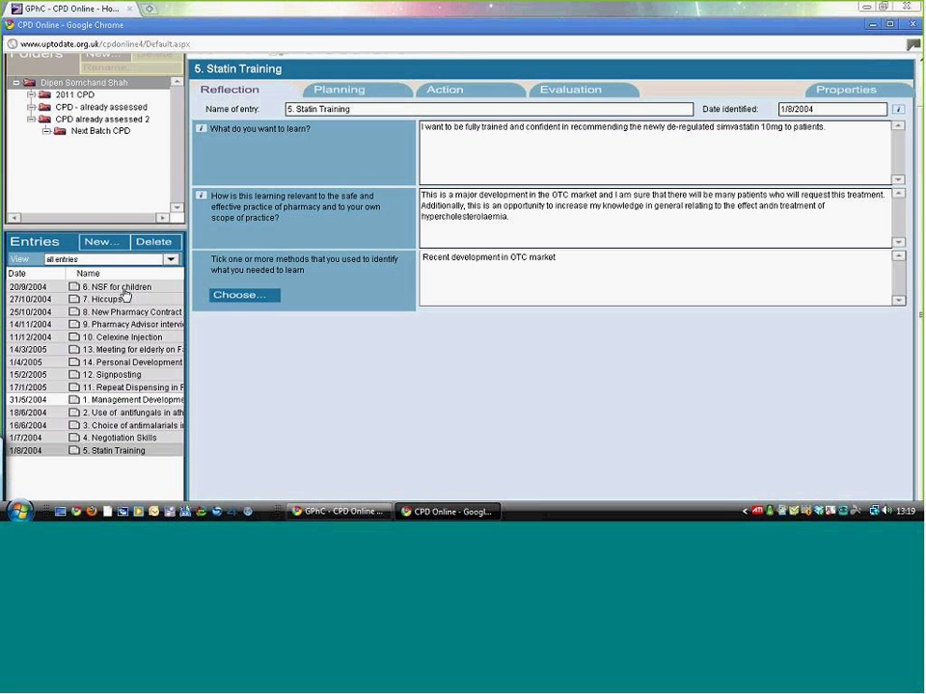
# - Show the CPD already assessed 2 folder's entries and scroll down the list
pyautogui.click(87, 118)
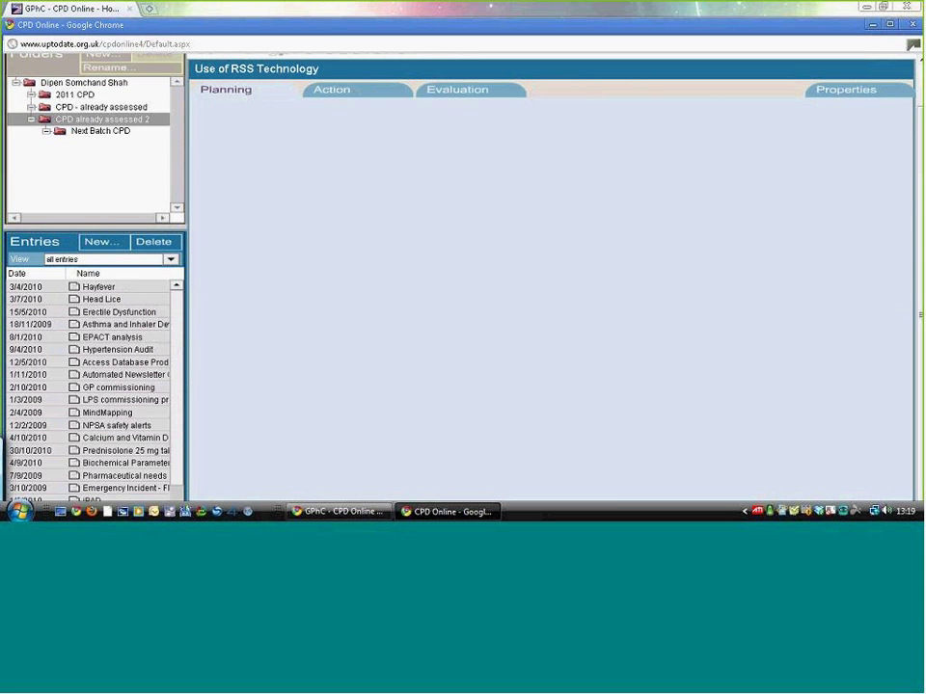
pyautogui.scroll(-1, 133, 347)
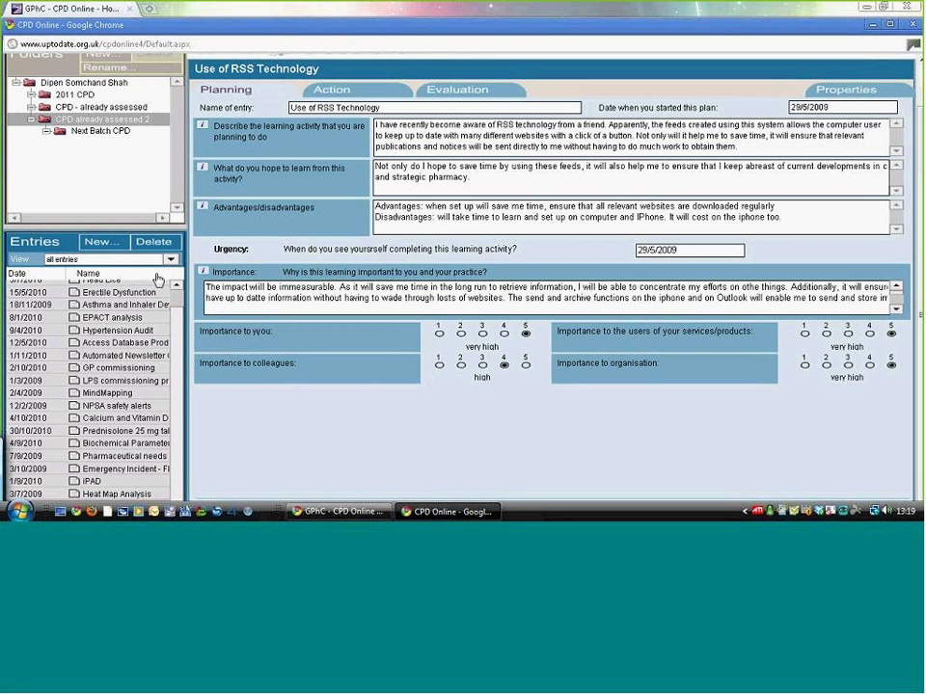
pyautogui.click(102, 243)
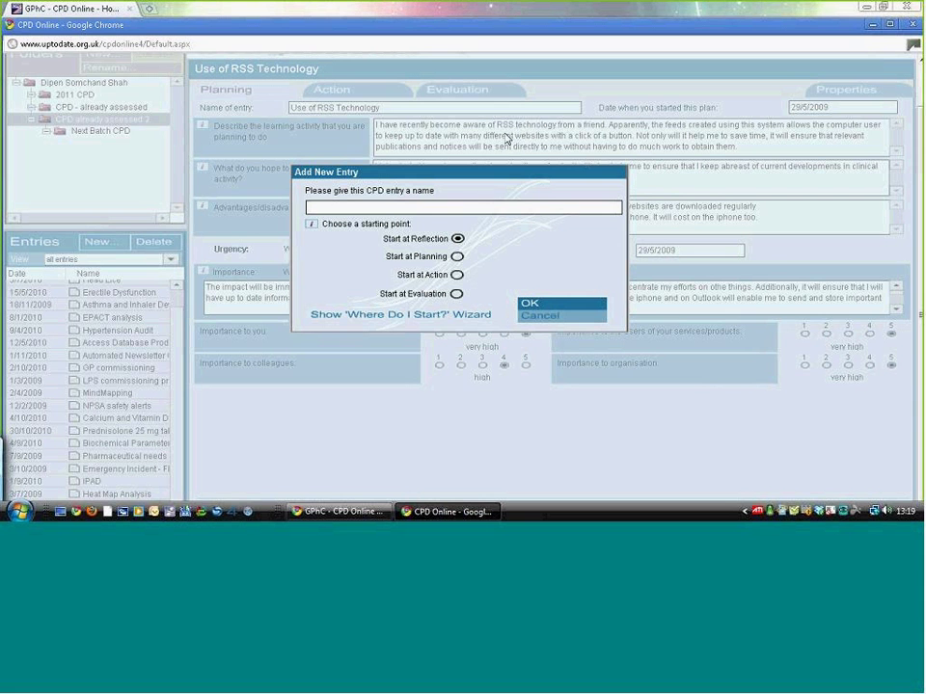
pyautogui.click(542, 317)
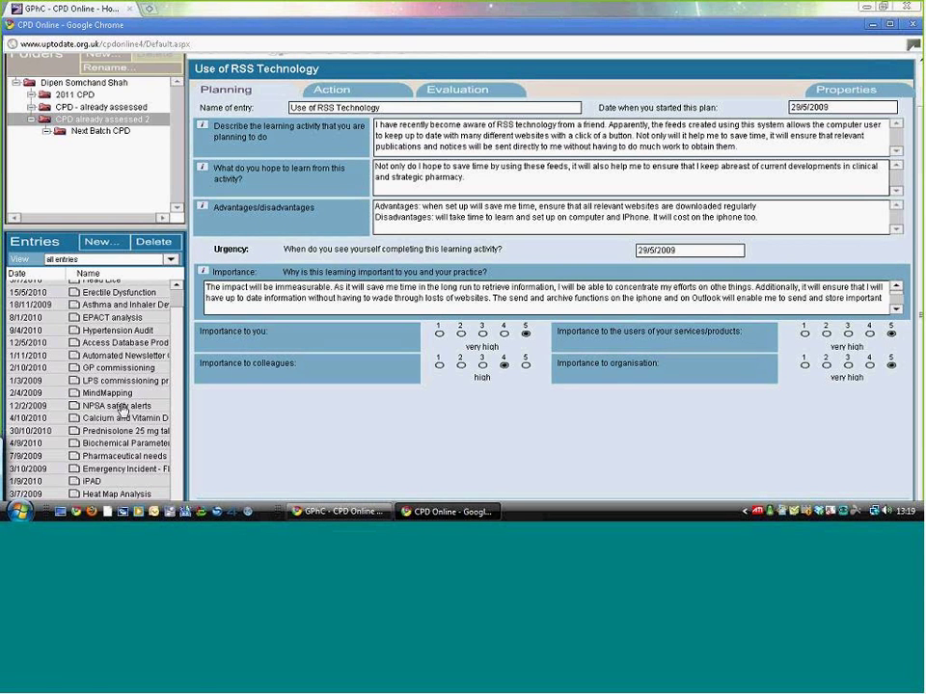
# - Browse the folders to Next Batch CPD and view its Hypertension Webinar and QIPP Targets entries
pyautogui.click(77, 107)
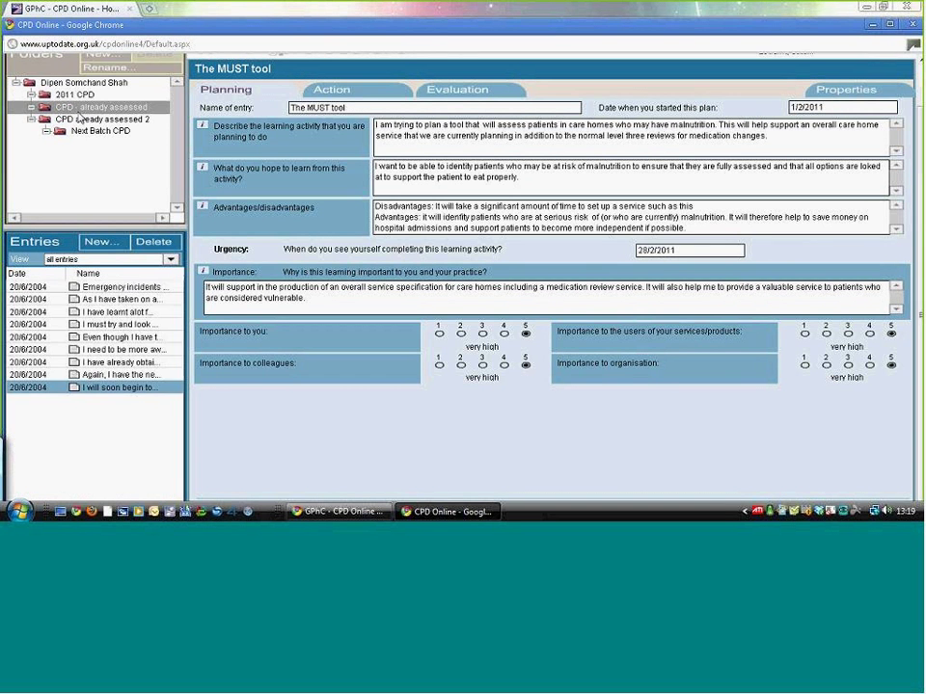
pyautogui.click(97, 119)
pyautogui.click(77, 95)
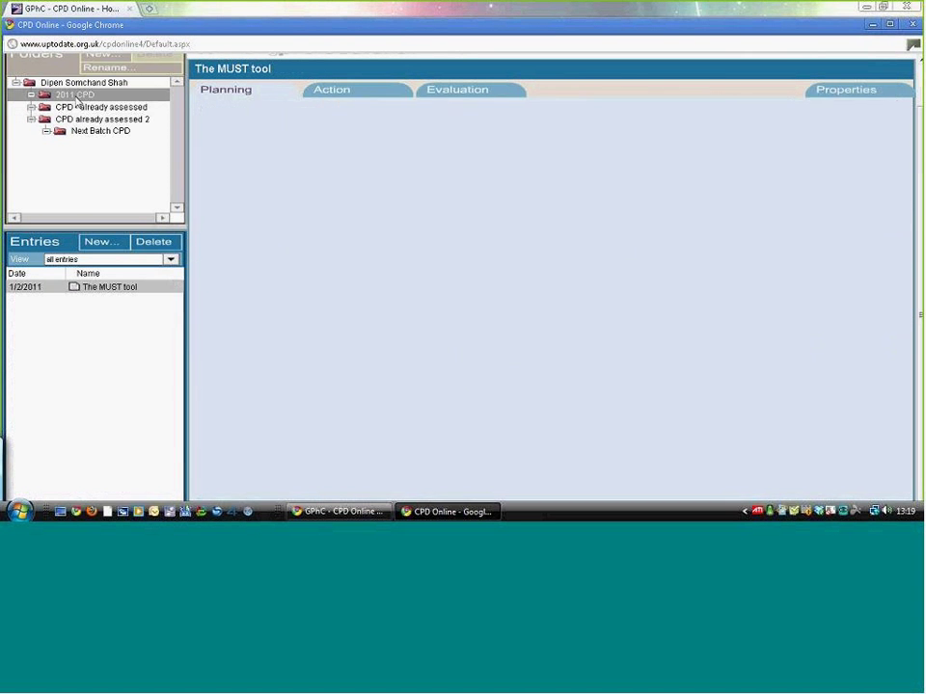
pyautogui.click(89, 107)
pyautogui.click(100, 130)
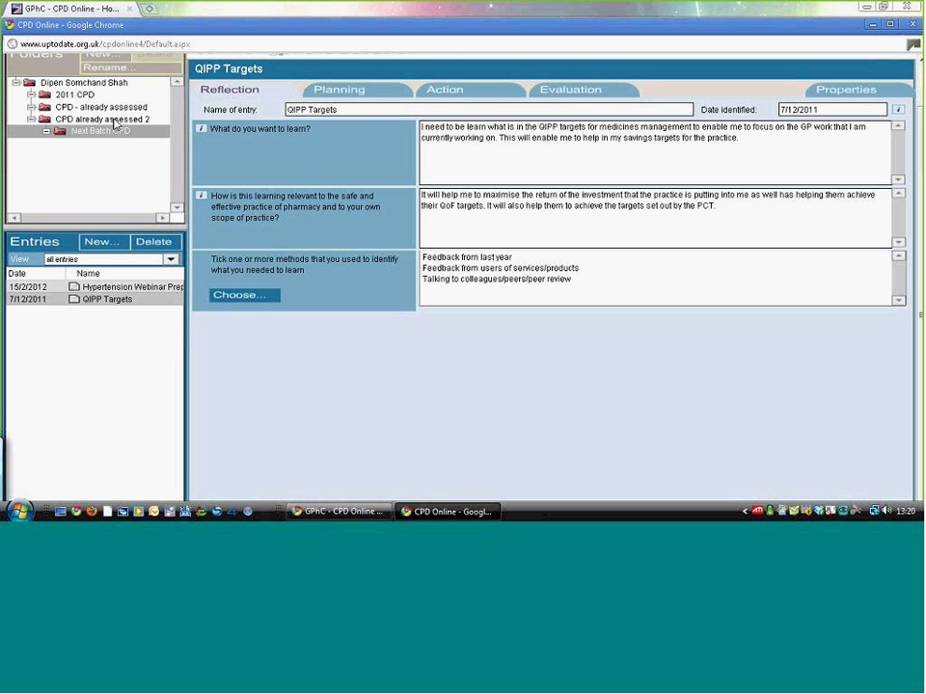
pyautogui.click(150, 289)
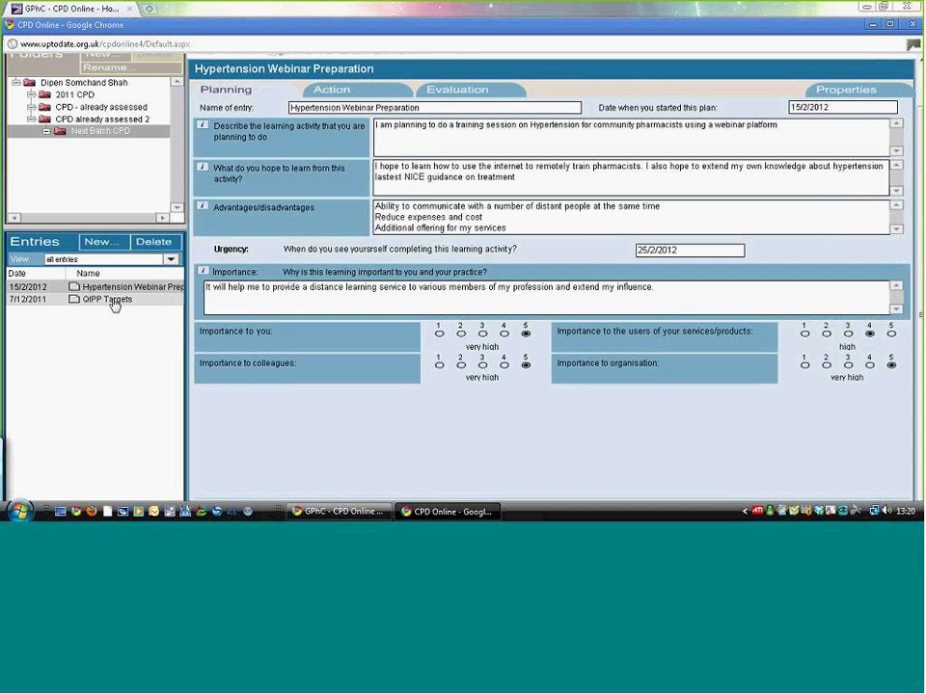
pyautogui.click(114, 300)
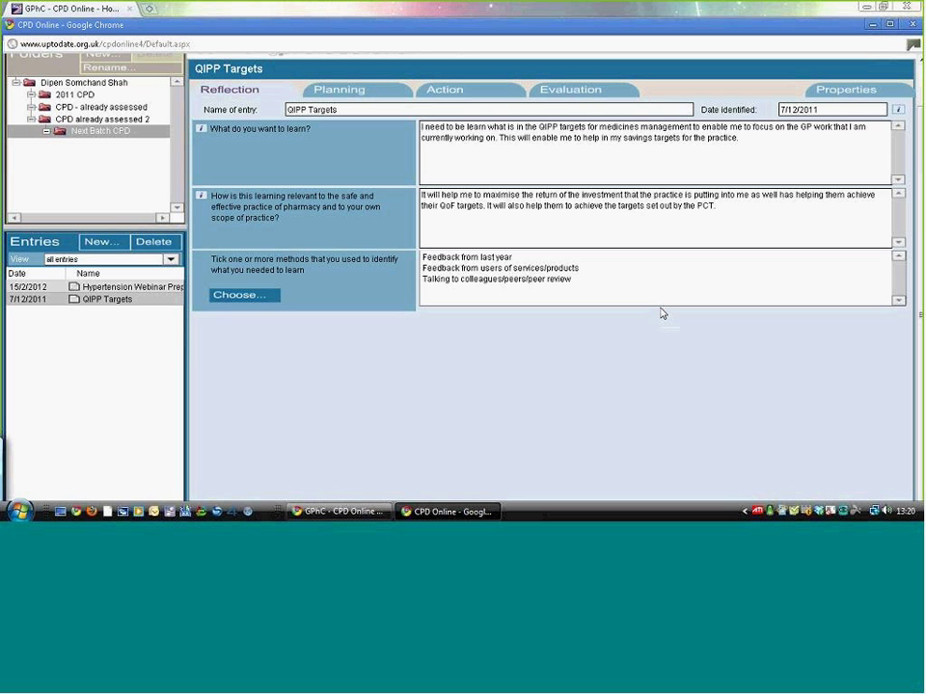
pyautogui.click(102, 245)
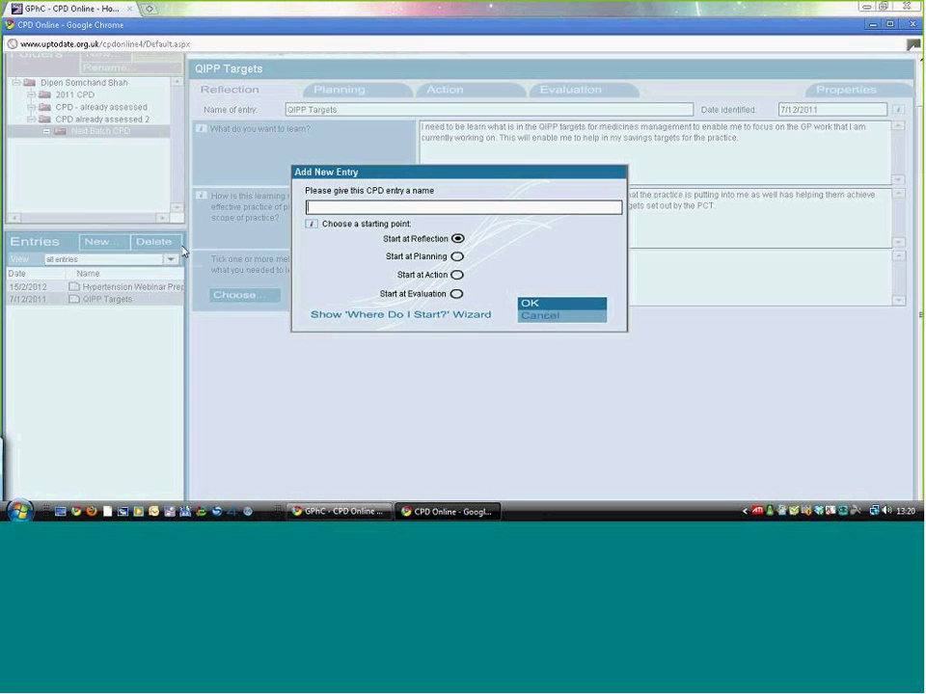
pyautogui.click(542, 316)
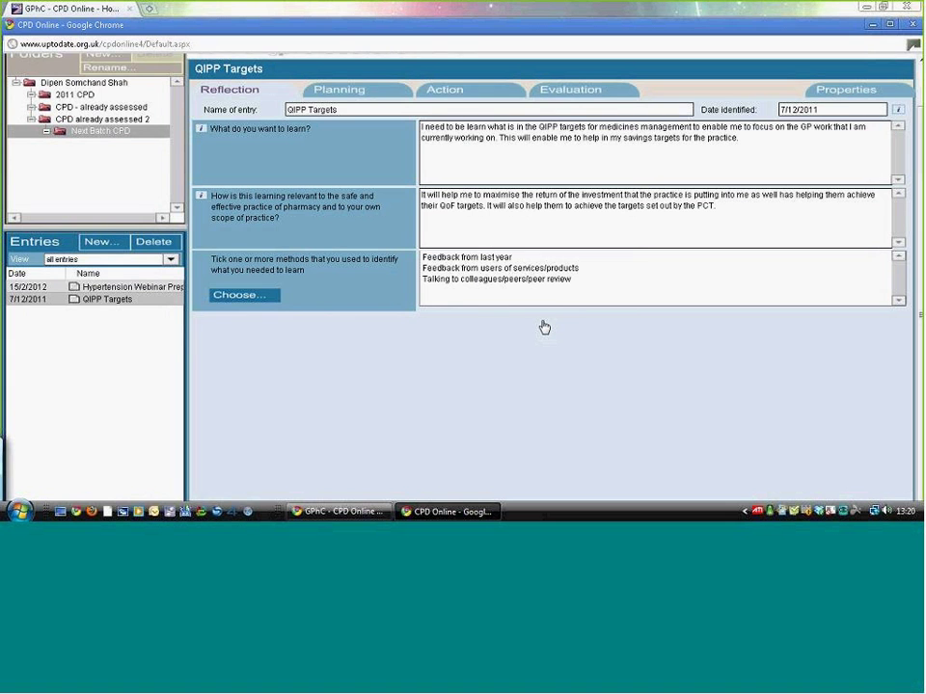